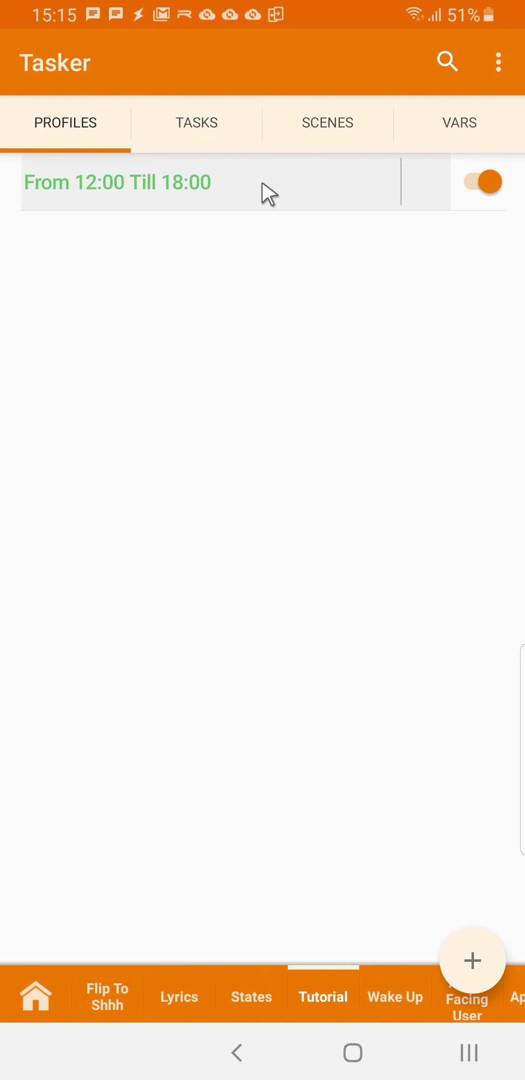
Expand the 12:00–18:00 profile to reveal its brightness 255 entry and 100 exit tasks
{"action": "left_click", "coordinate": [263, 184]}
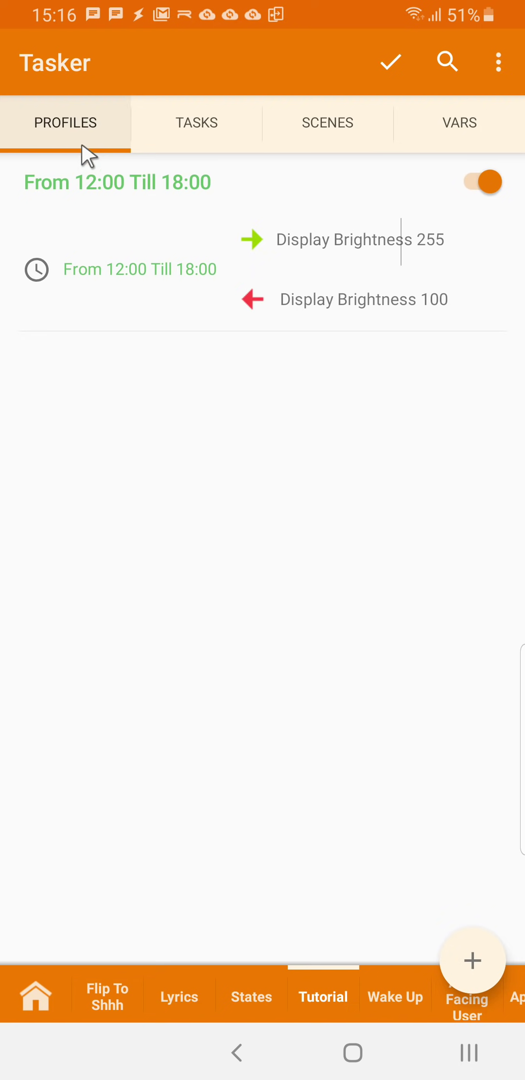
Create a new profile whose trigger is the State > Net > Wifi Connected context
{"action": "left_click", "coordinate": [470, 964]}
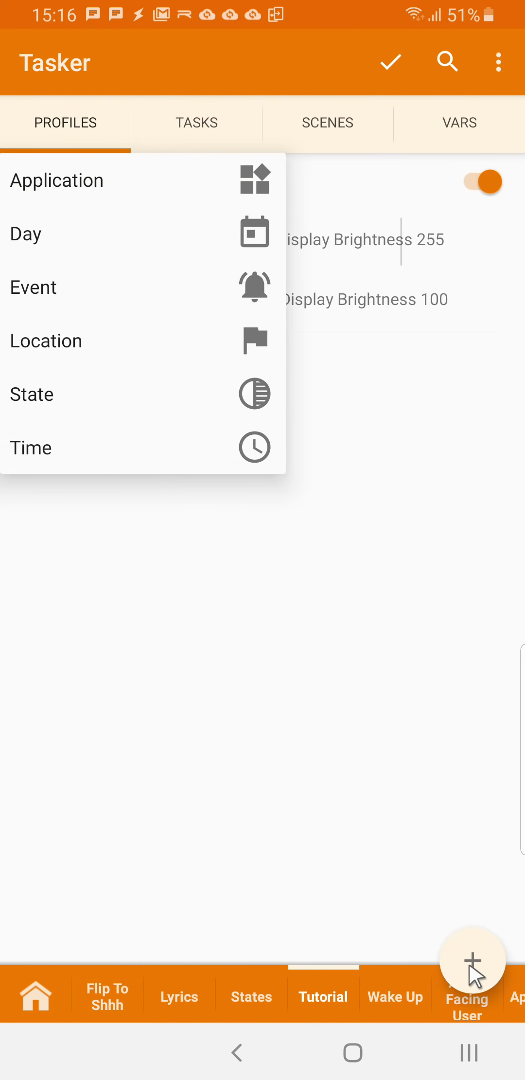
{"action": "left_click", "coordinate": [195, 399]}
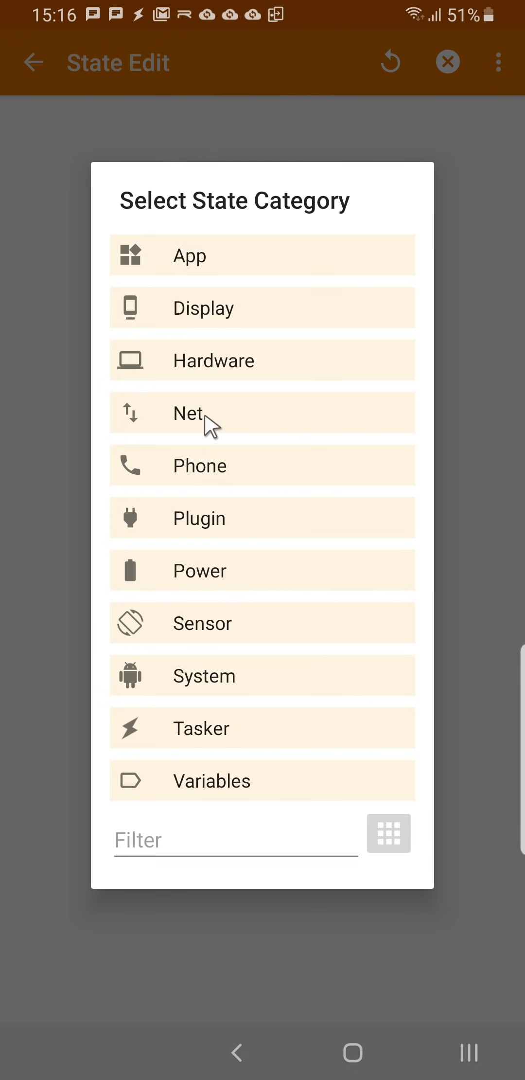
{"action": "left_click", "coordinate": [200, 415]}
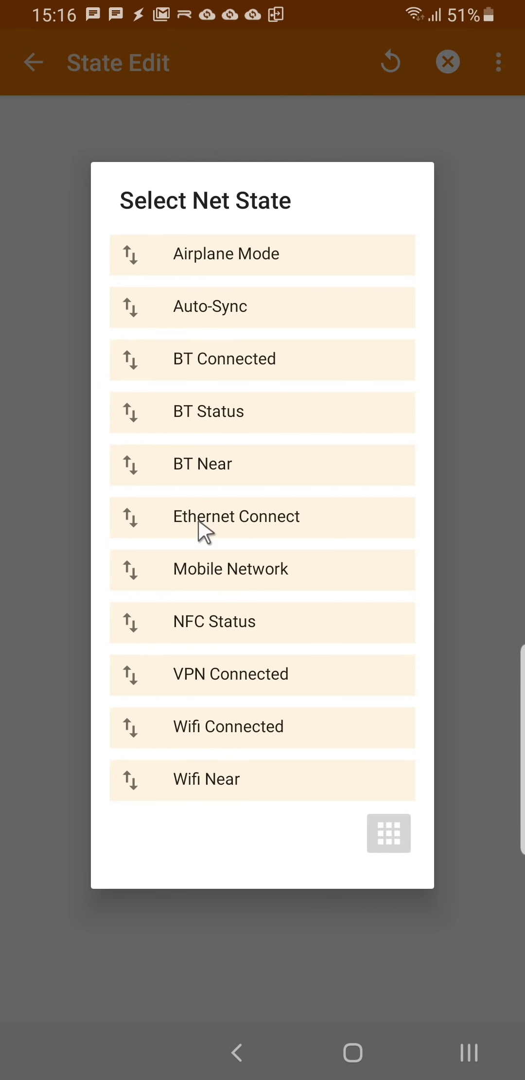
{"action": "left_click", "coordinate": [236, 729]}
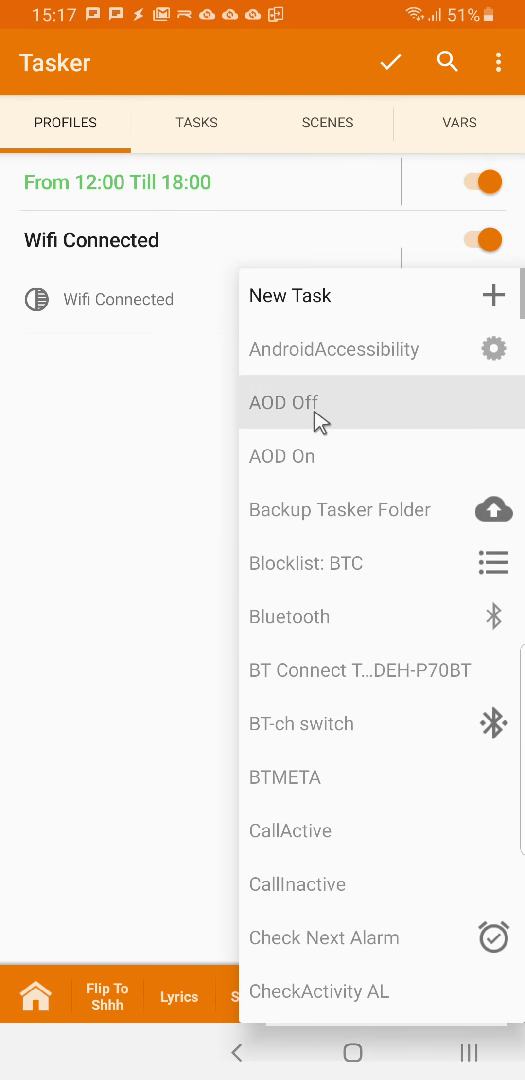
Create an unnamed new task and add a Ringer Volume action at level 3
{"action": "left_click", "coordinate": [339, 308]}
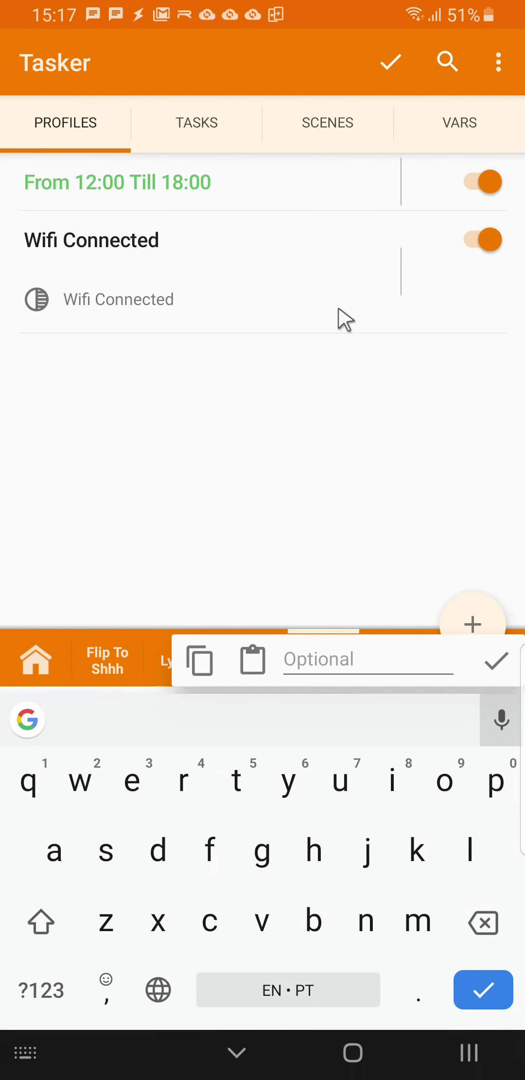
{"action": "left_click", "coordinate": [496, 660]}
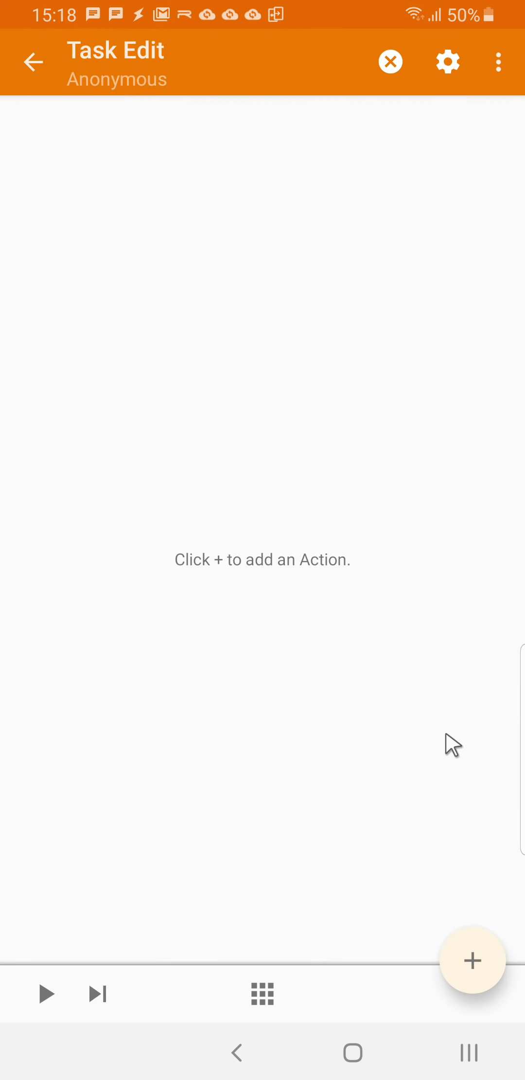
{"action": "left_click", "coordinate": [470, 956]}
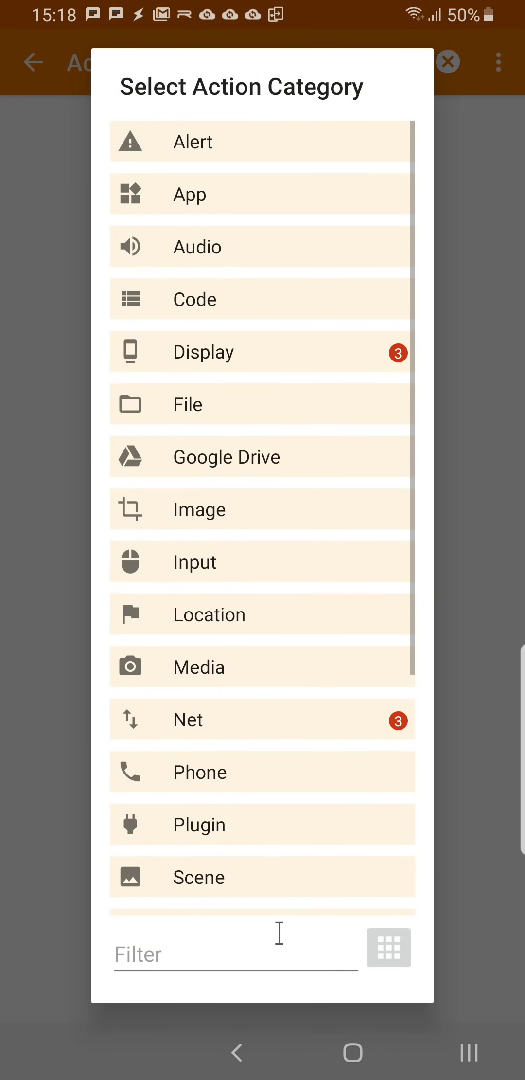
{"action": "left_click", "coordinate": [279, 932]}
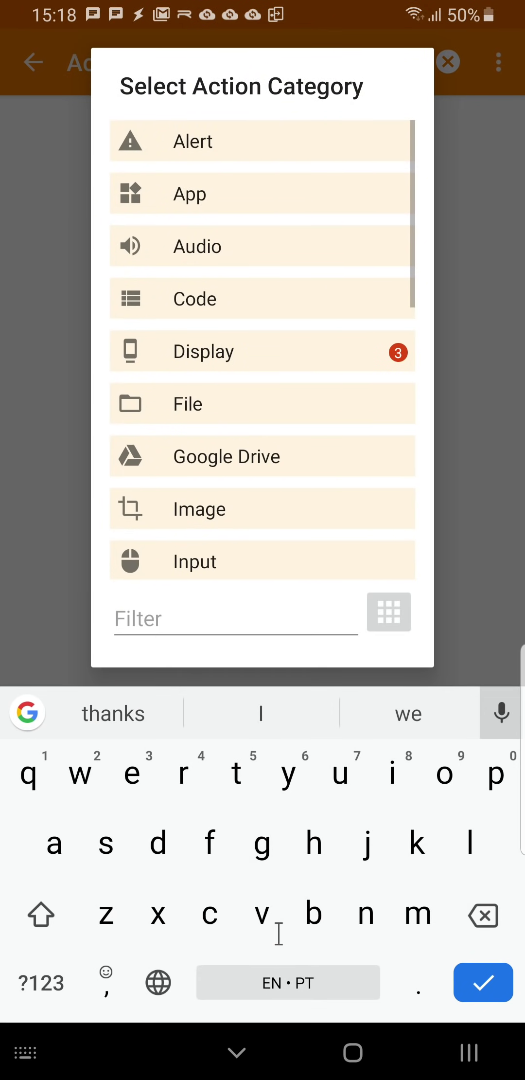
{"action": "type", "text": "ringe"}
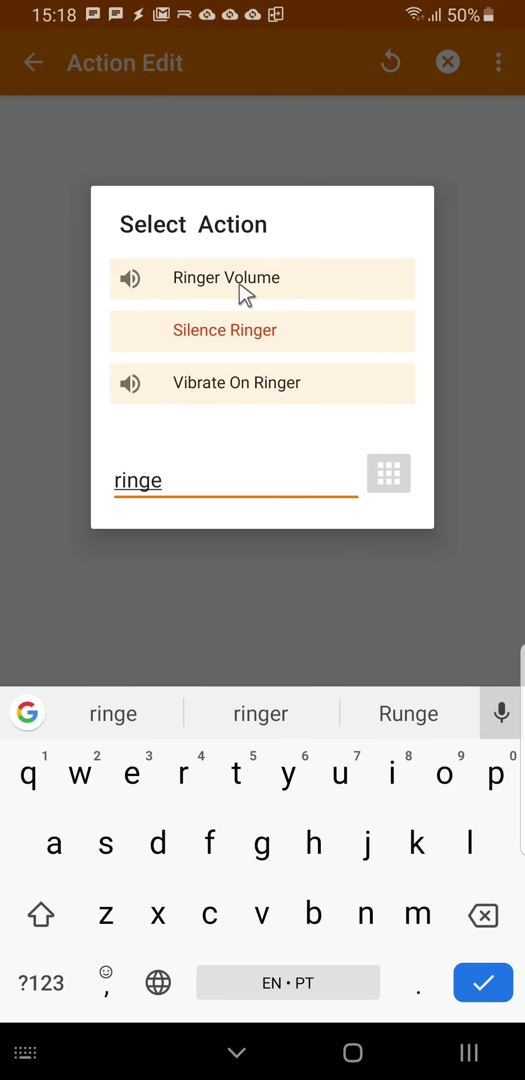
{"action": "left_click", "coordinate": [243, 292]}
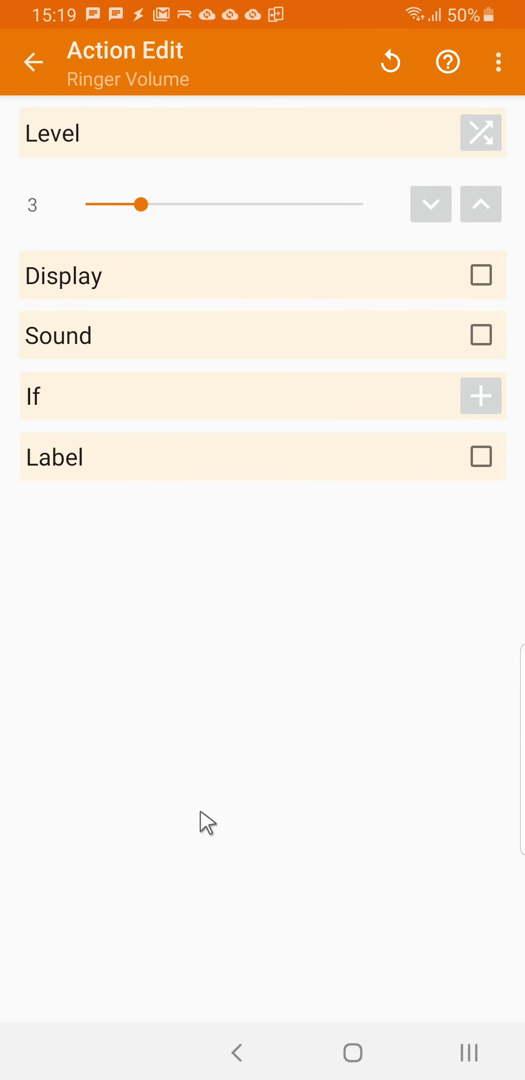
{"action": "left_click", "coordinate": [227, 1046]}
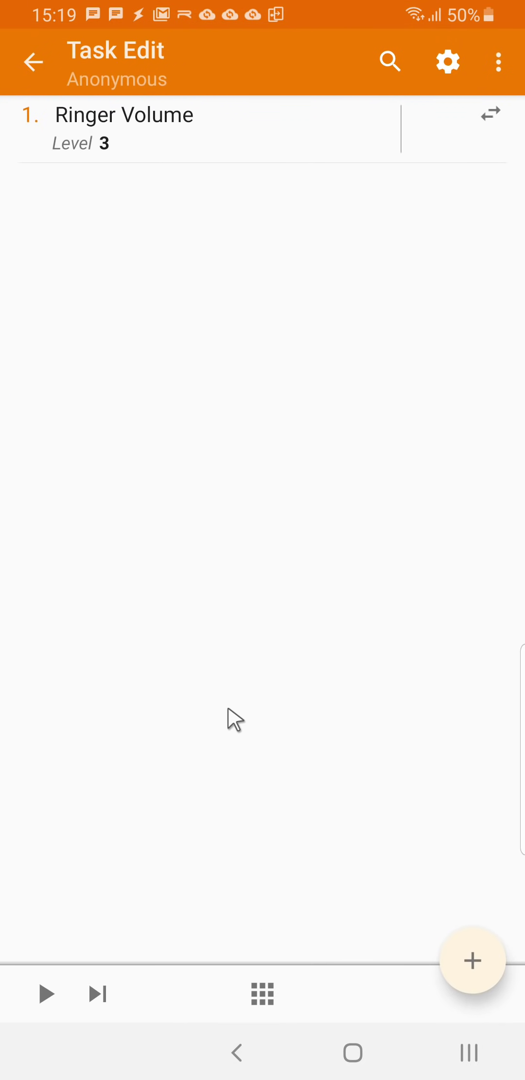
Add a Media Volume action to the task, lowered to level 1
{"action": "left_click", "coordinate": [481, 954]}
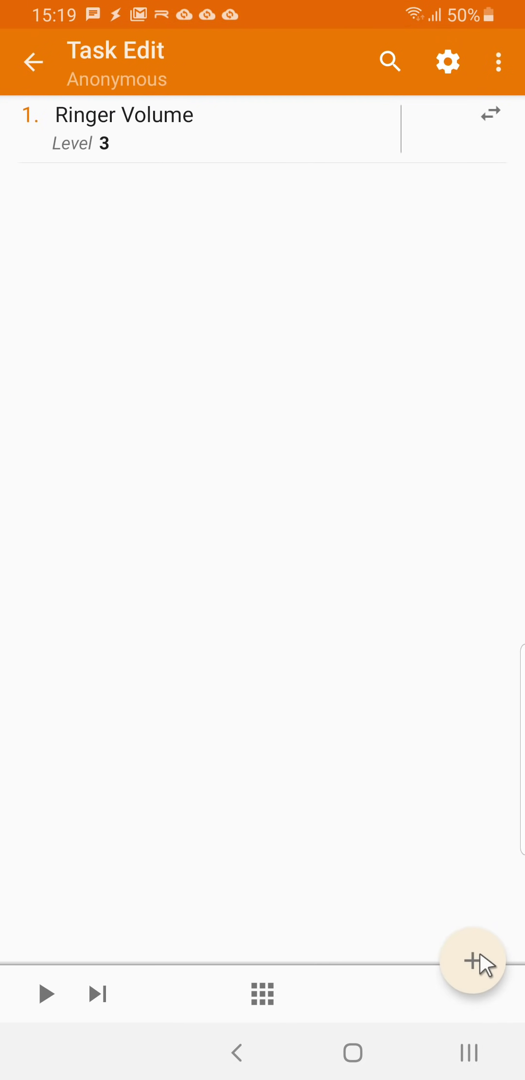
{"action": "type", "text": "medi"}
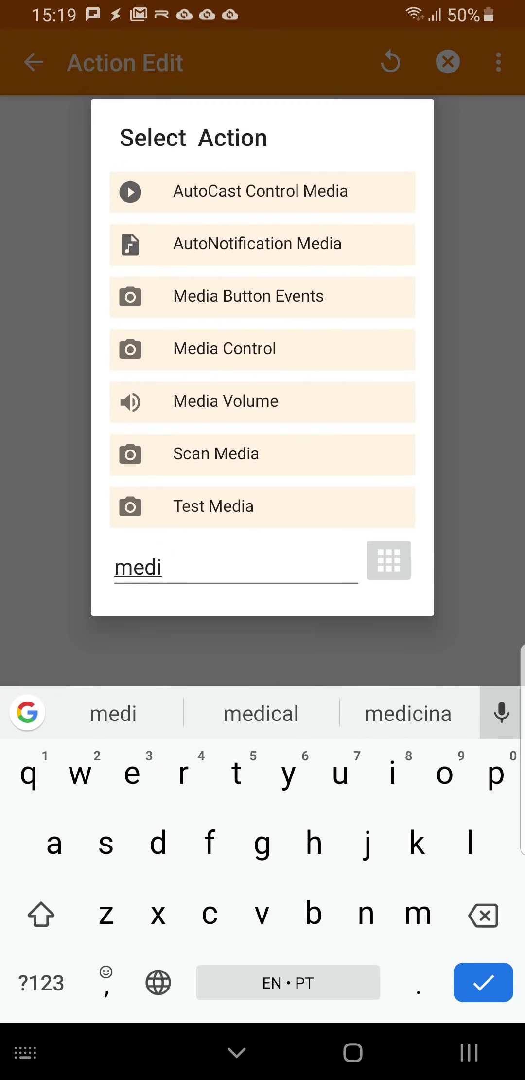
{"action": "left_click", "coordinate": [269, 400]}
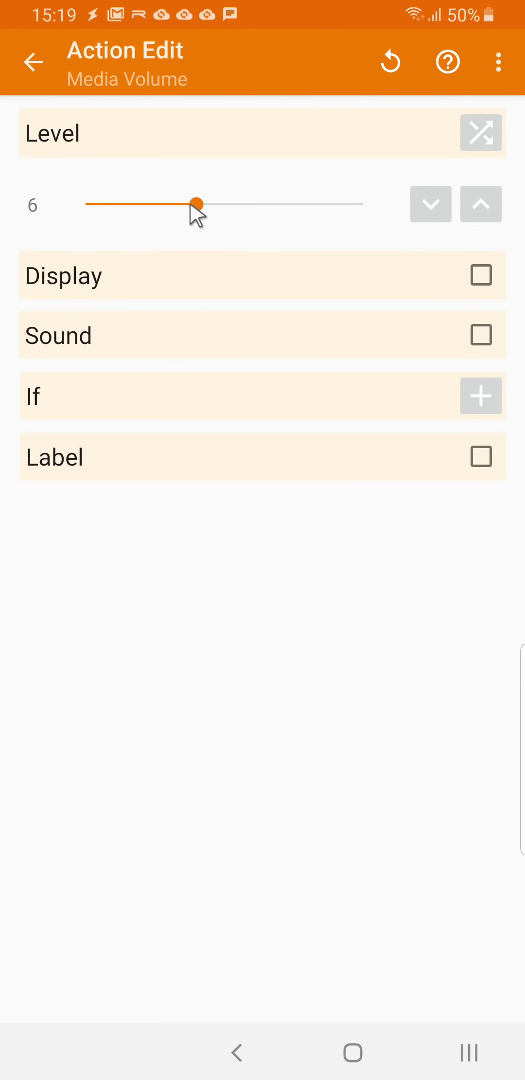
{"action": "left_click_drag", "start_coordinate": [190, 203], "coordinate": [103, 209]}
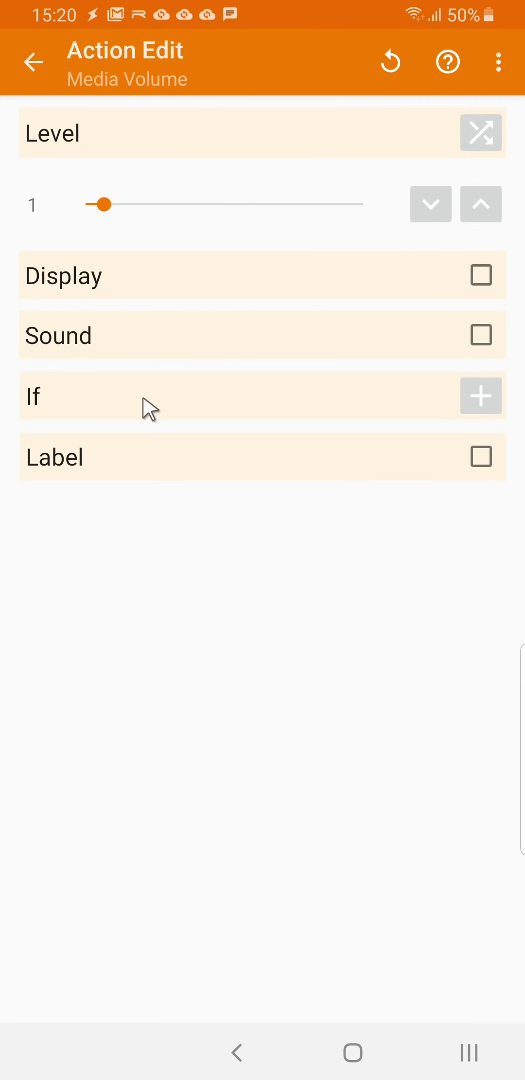
{"action": "left_click", "coordinate": [235, 1045]}
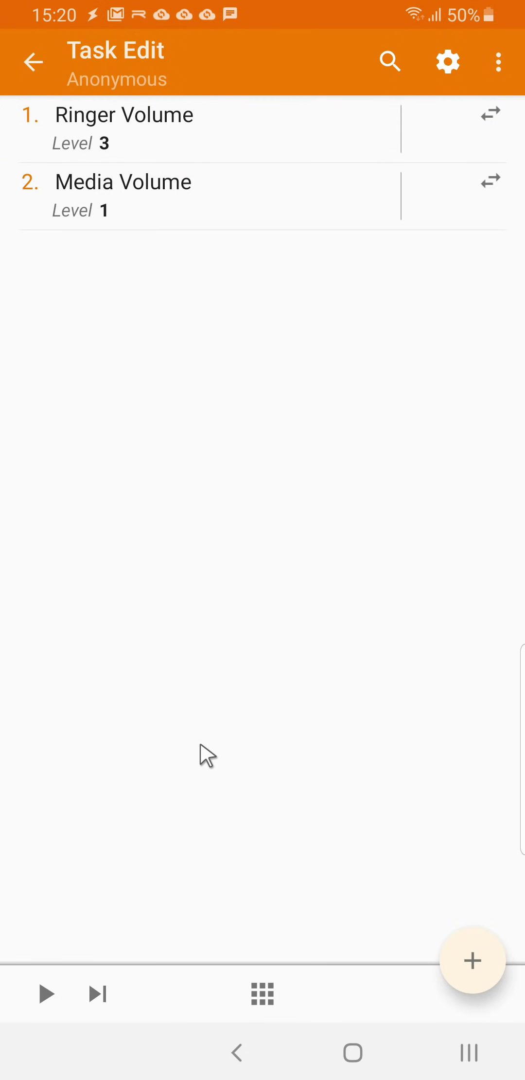
Save the Wifi Connected profile, then copy its Ringer Volume and Media Volume actions
{"action": "left_click", "coordinate": [238, 1055]}
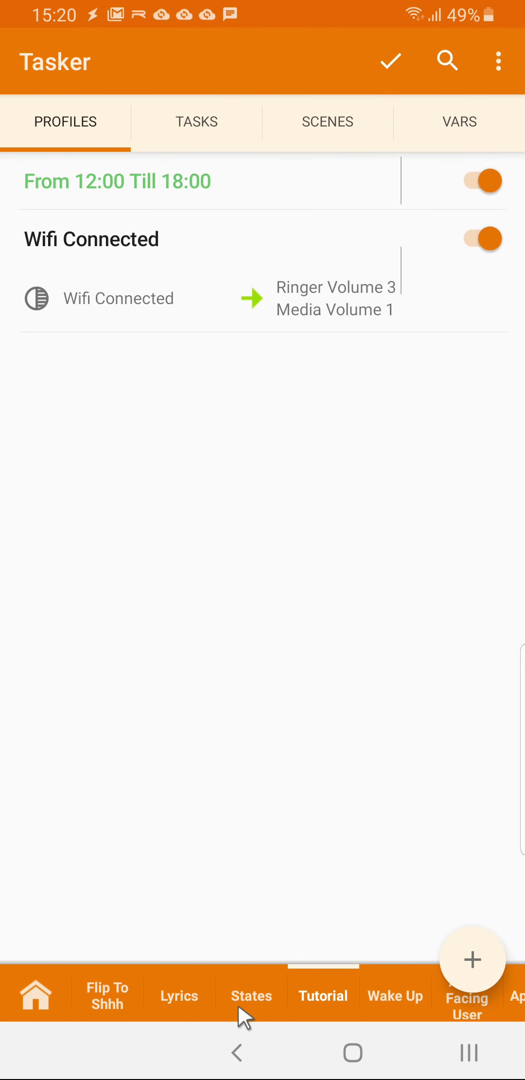
{"action": "left_click", "coordinate": [384, 71]}
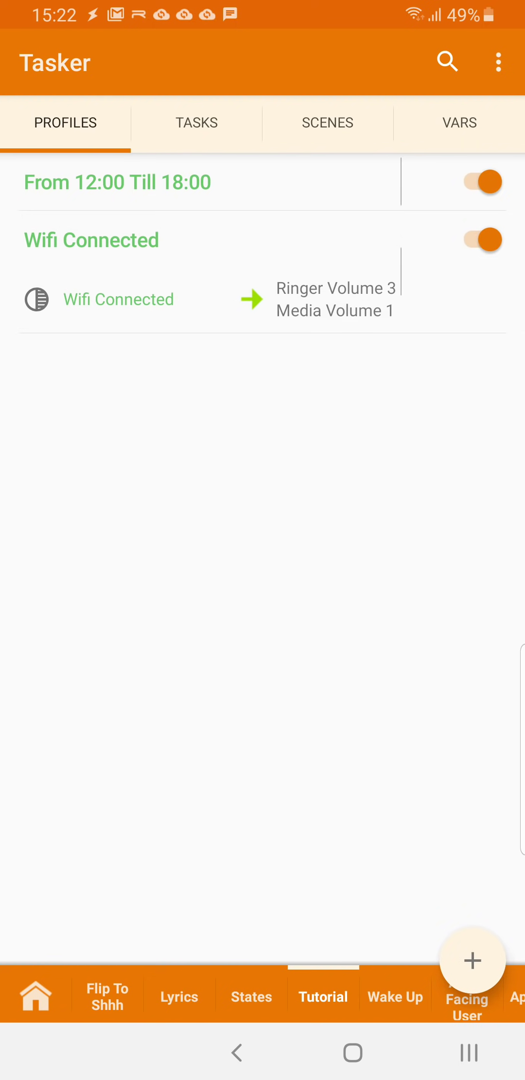
{"action": "left_click", "coordinate": [336, 294]}
{"action": "left_click", "coordinate": [250, 157]}
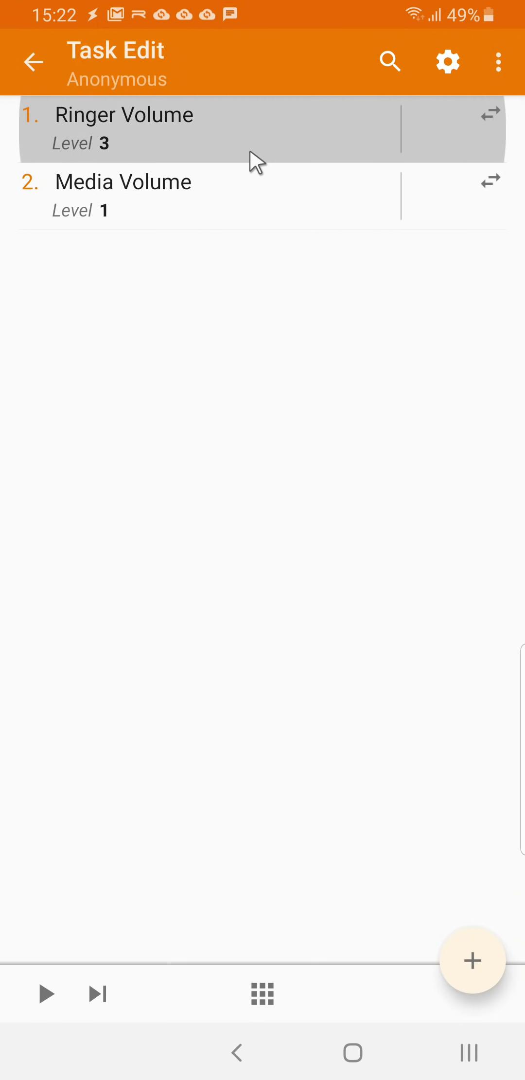
{"action": "left_click", "coordinate": [241, 177]}
{"action": "left_click", "coordinate": [381, 63]}
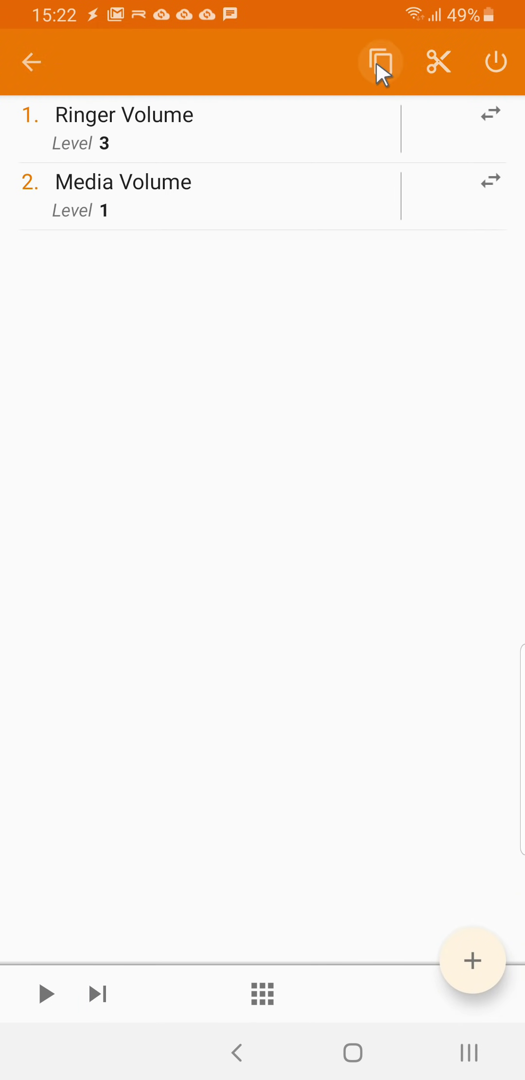
{"action": "left_click", "coordinate": [237, 1052]}
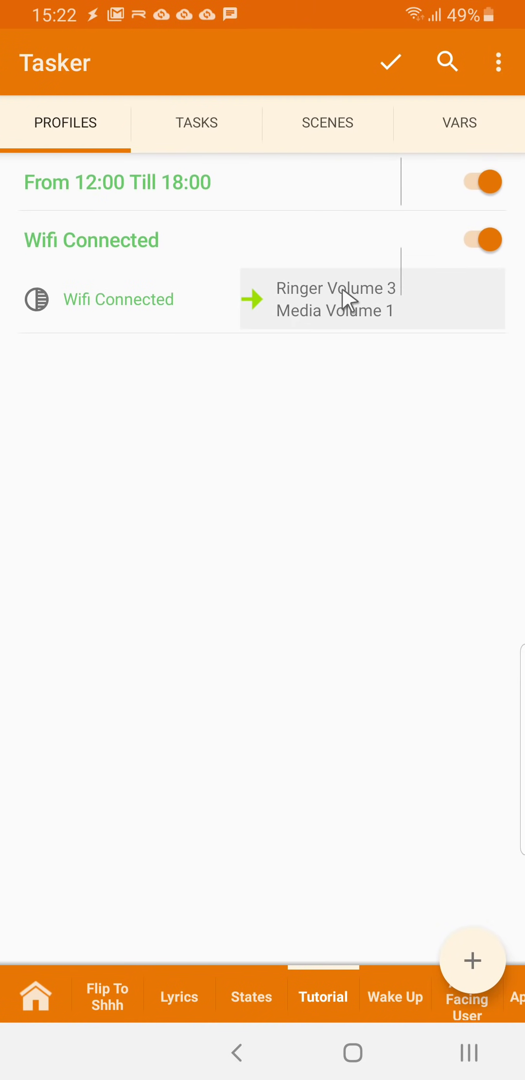
Add an unnamed new exit task and paste in the copied volume actions
{"action": "left_click", "coordinate": [337, 295]}
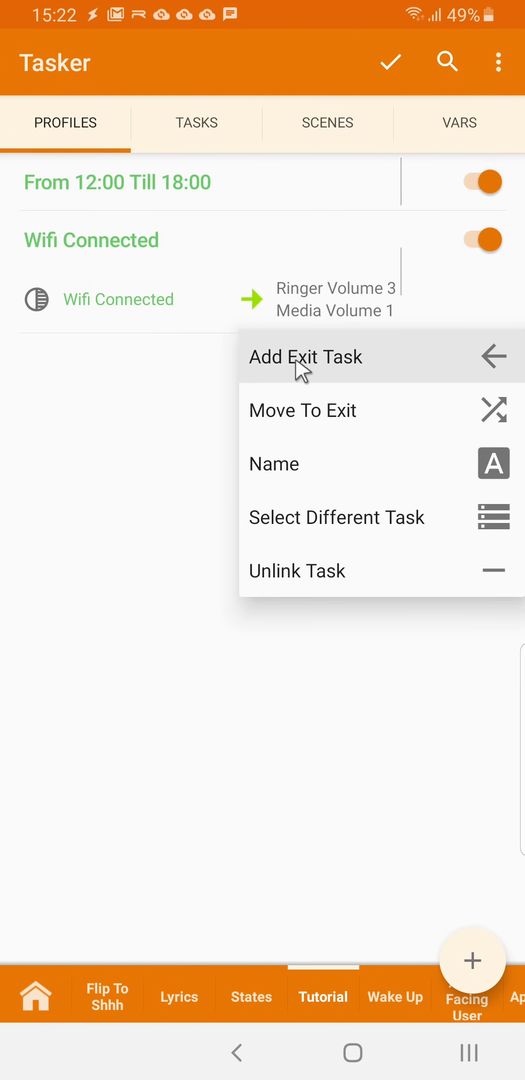
{"action": "left_click", "coordinate": [309, 356]}
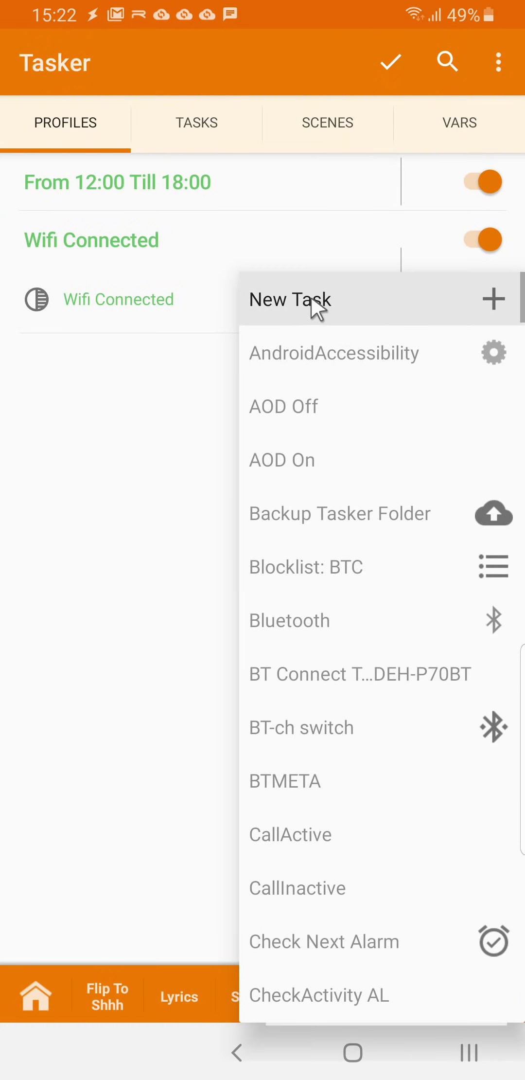
{"action": "left_click", "coordinate": [311, 294]}
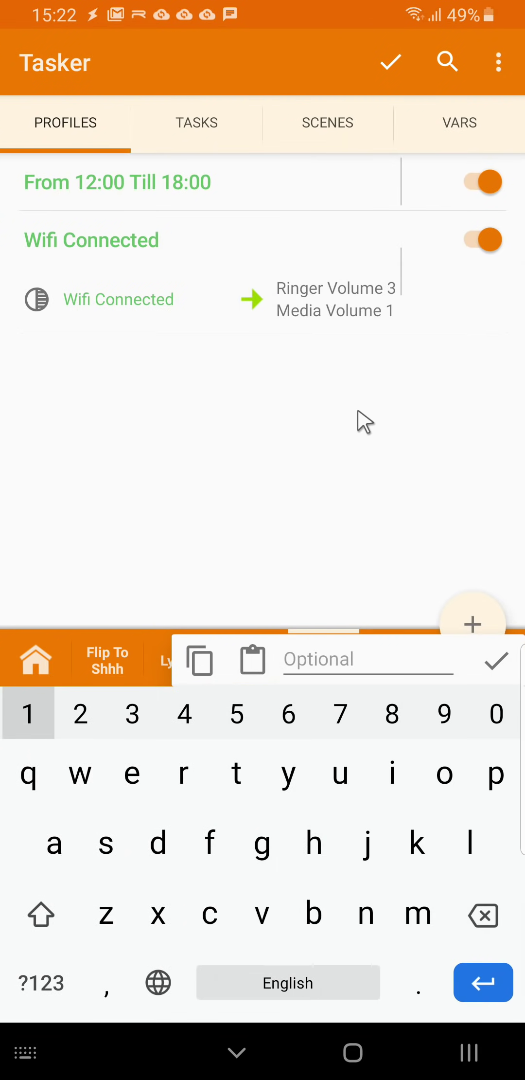
{"action": "left_click", "coordinate": [495, 660]}
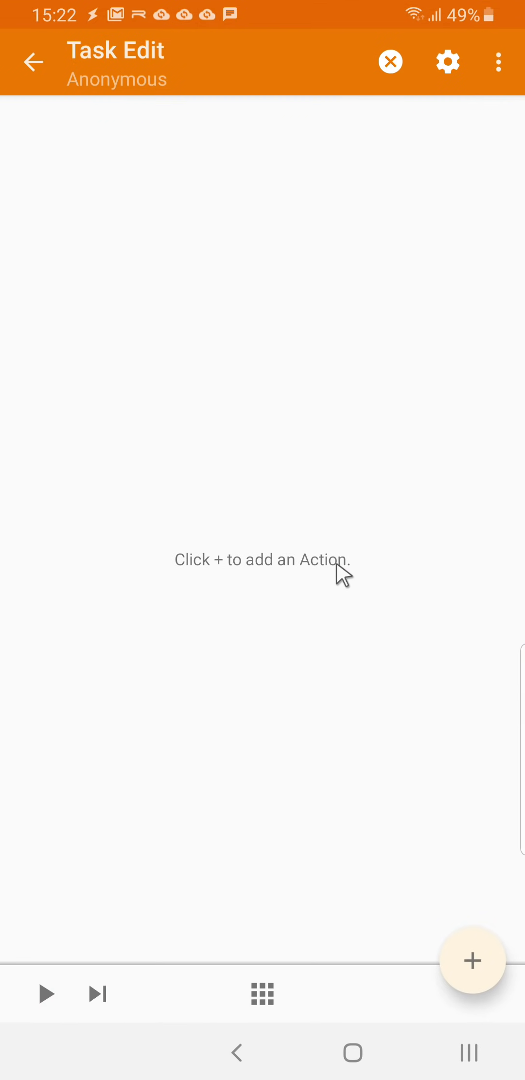
{"action": "left_click", "coordinate": [259, 564]}
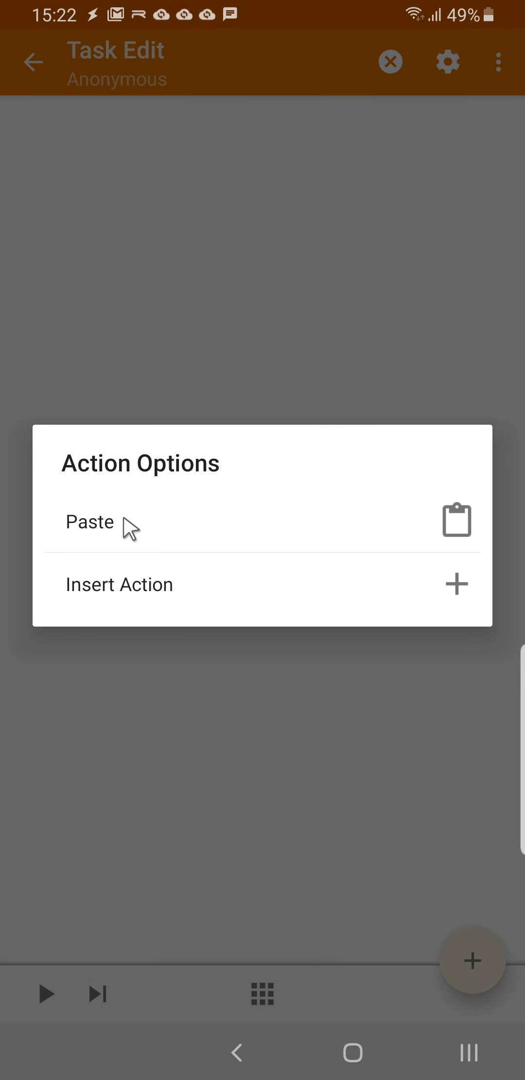
{"action": "left_click", "coordinate": [129, 528]}
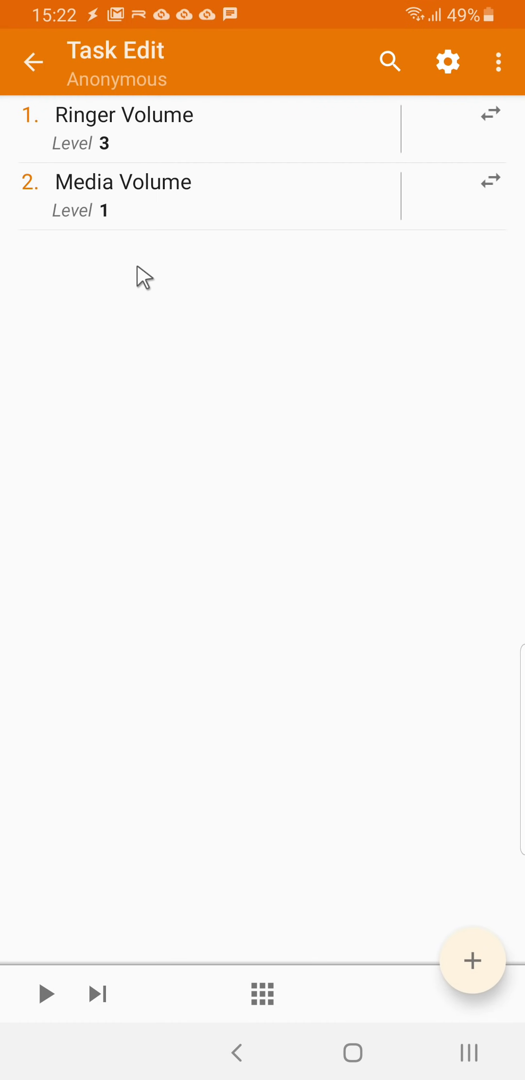
Raise the exit task's Ringer Volume and Media Volume levels to 15 and save the profile
{"action": "left_click", "coordinate": [133, 142]}
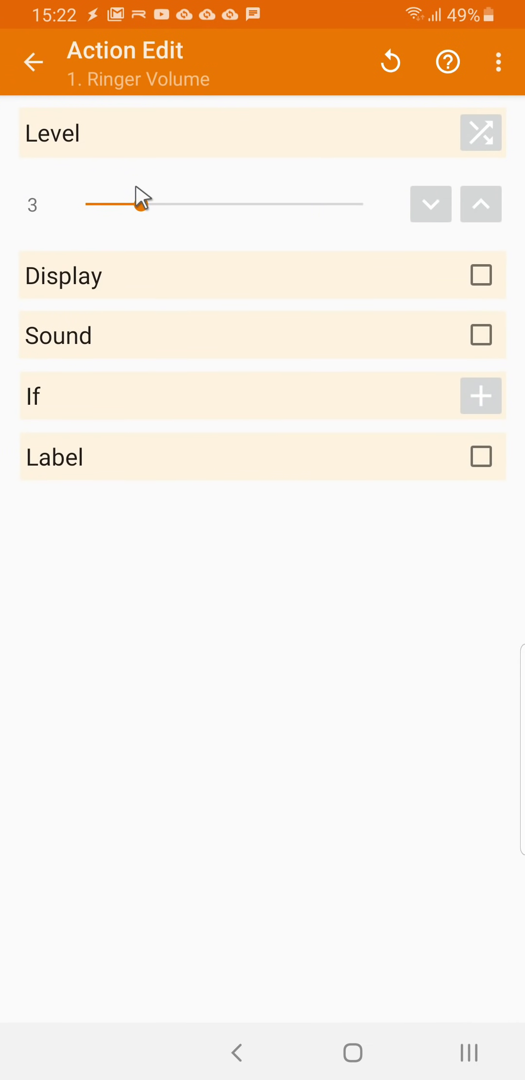
{"action": "left_click_drag", "start_coordinate": [139, 204], "coordinate": [389, 207]}
{"action": "left_click", "coordinate": [237, 1023]}
{"action": "left_click", "coordinate": [145, 224]}
{"action": "left_click_drag", "start_coordinate": [105, 215], "coordinate": [421, 221]}
{"action": "left_click", "coordinate": [240, 1043]}
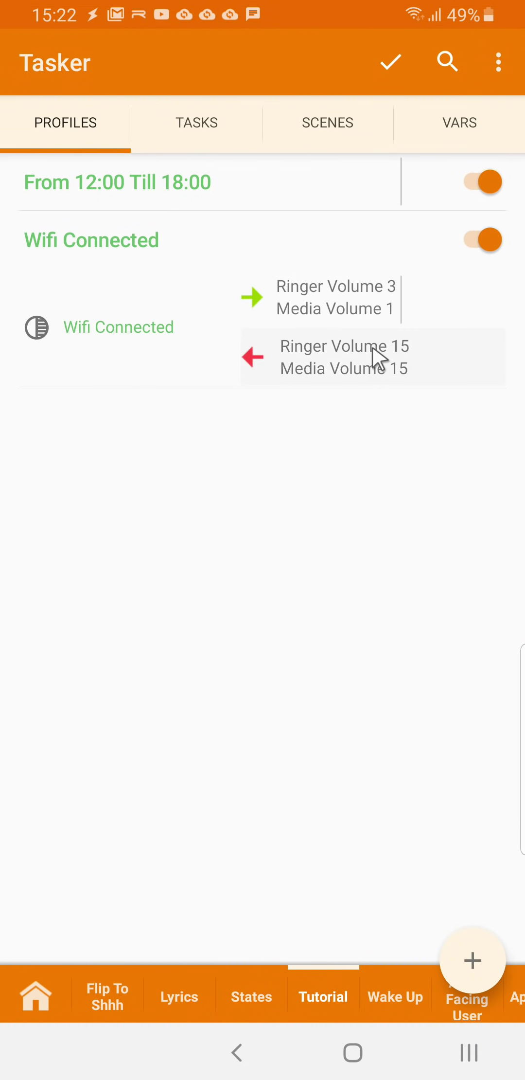
{"action": "left_click", "coordinate": [390, 62]}
Add a Time condition from 19:00 to 08:00 alongside Wifi Connected and save
{"action": "left_click", "coordinate": [104, 321]}
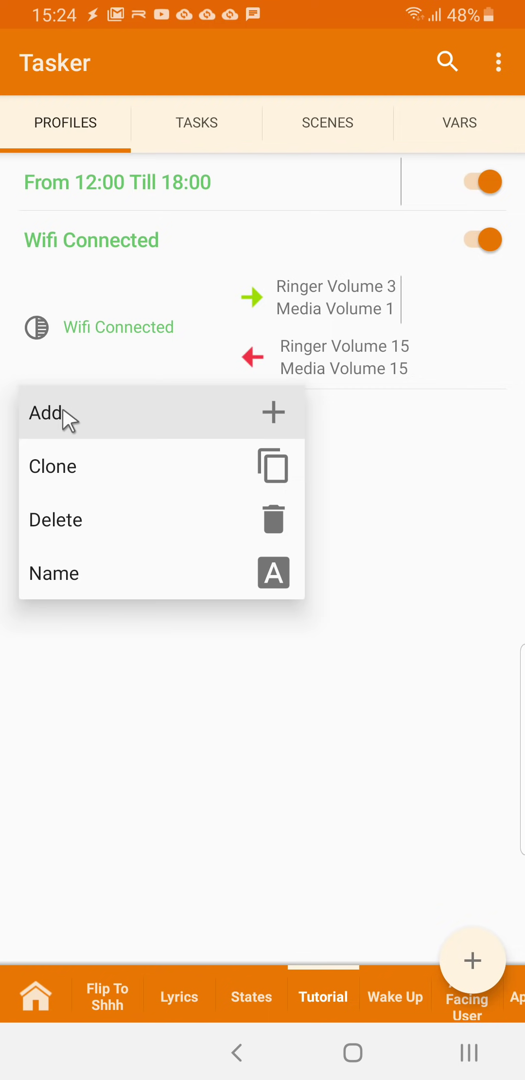
{"action": "left_click", "coordinate": [86, 414]}
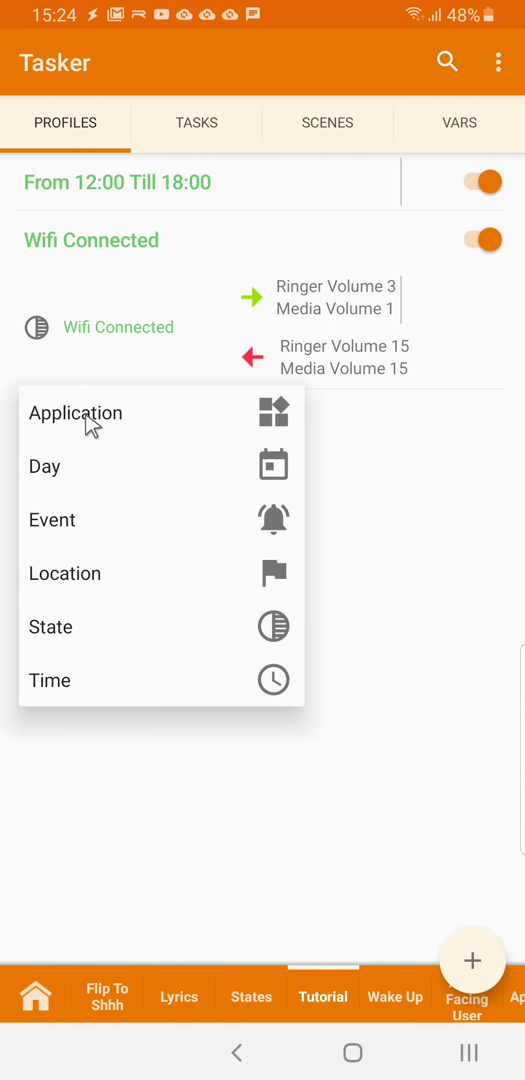
{"action": "left_click", "coordinate": [60, 685]}
{"action": "left_click_drag", "start_coordinate": [236, 378], "coordinate": [238, 233]}
{"action": "left_click_drag", "start_coordinate": [362, 243], "coordinate": [362, 379]}
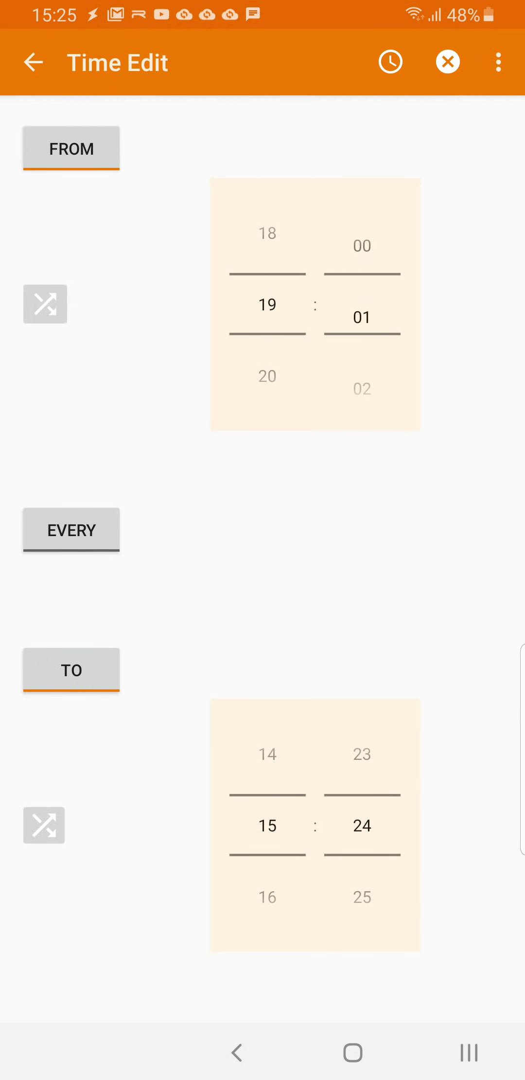
{"action": "left_click_drag", "start_coordinate": [267, 895], "coordinate": [222, 932]}
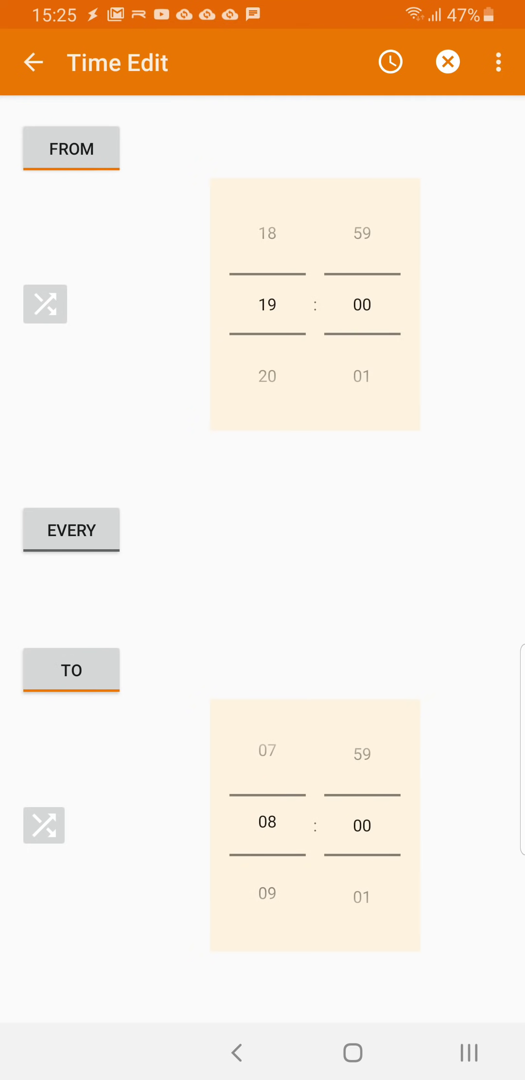
{"action": "left_click", "coordinate": [251, 1059]}
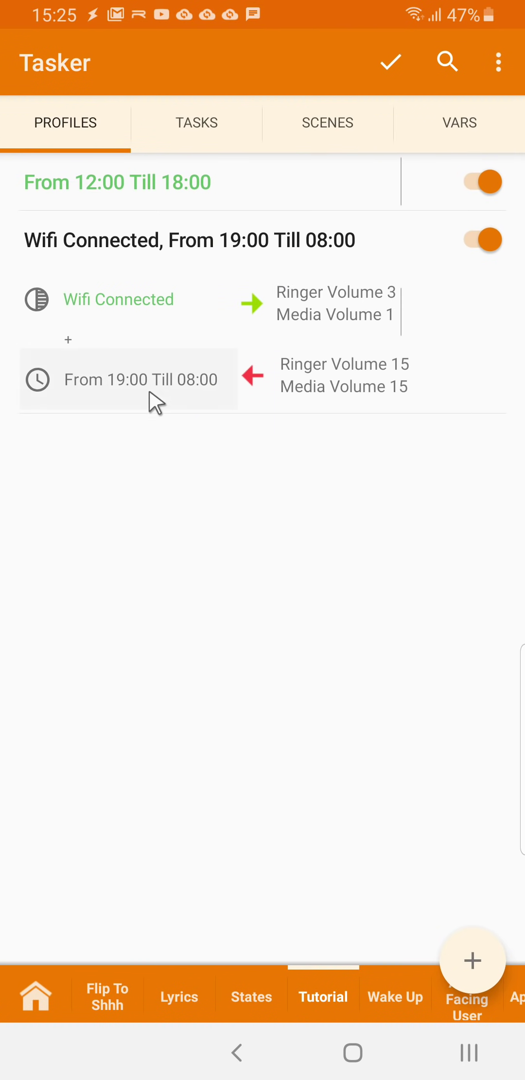
{"action": "left_click", "coordinate": [392, 61]}
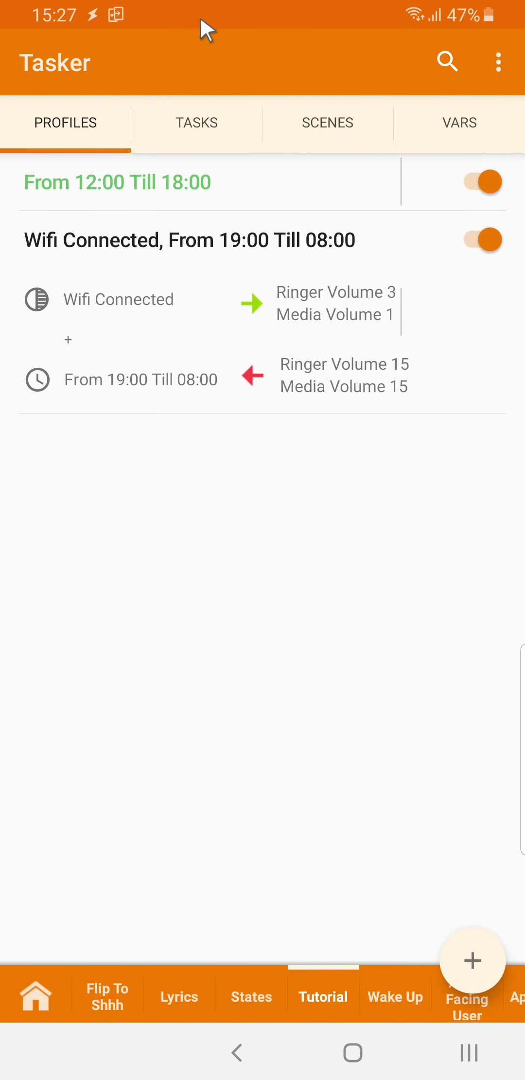
Rename the 12:00–18:00 profile to 'Afternoon', save it, and check the notification shade
{"action": "left_click_drag", "start_coordinate": [199, 15], "coordinate": [183, 455]}
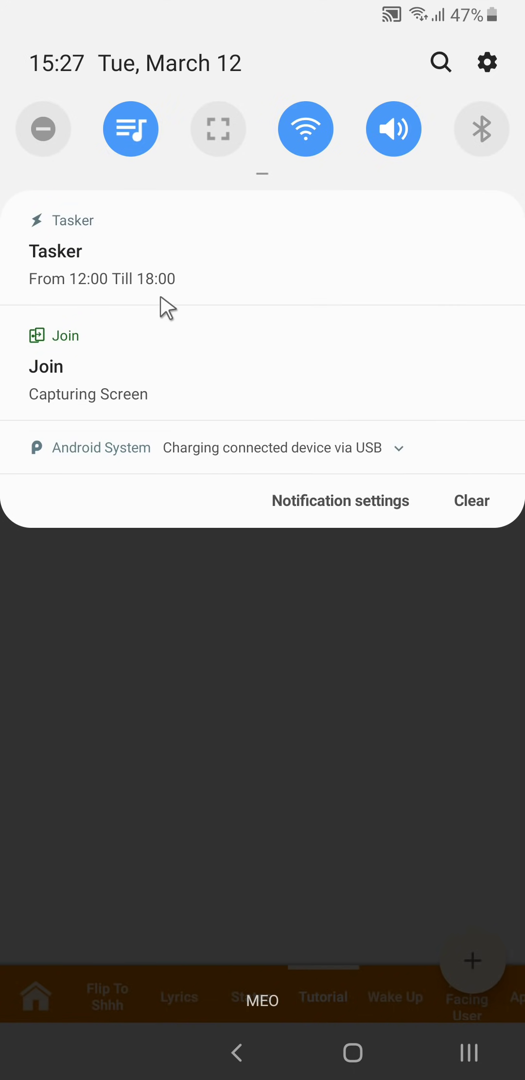
{"action": "left_click", "coordinate": [264, 620]}
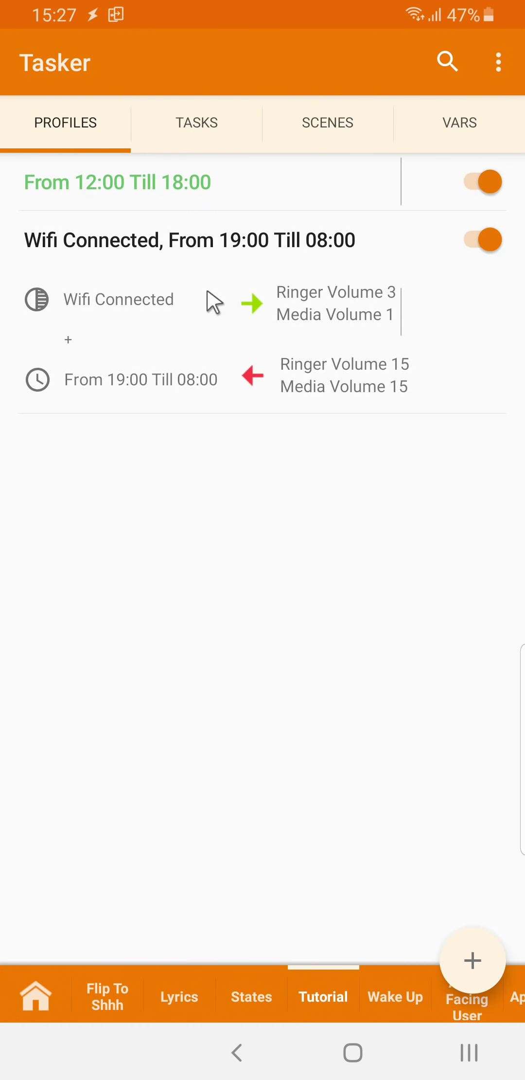
{"action": "left_click", "coordinate": [158, 199]}
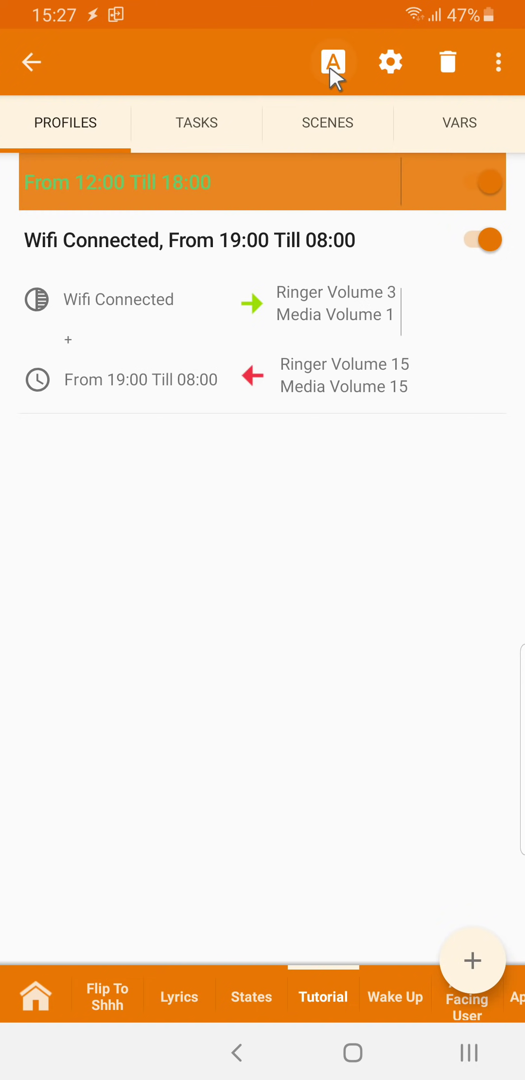
{"action": "left_click", "coordinate": [331, 66]}
{"action": "type", "text": "Afternoon"}
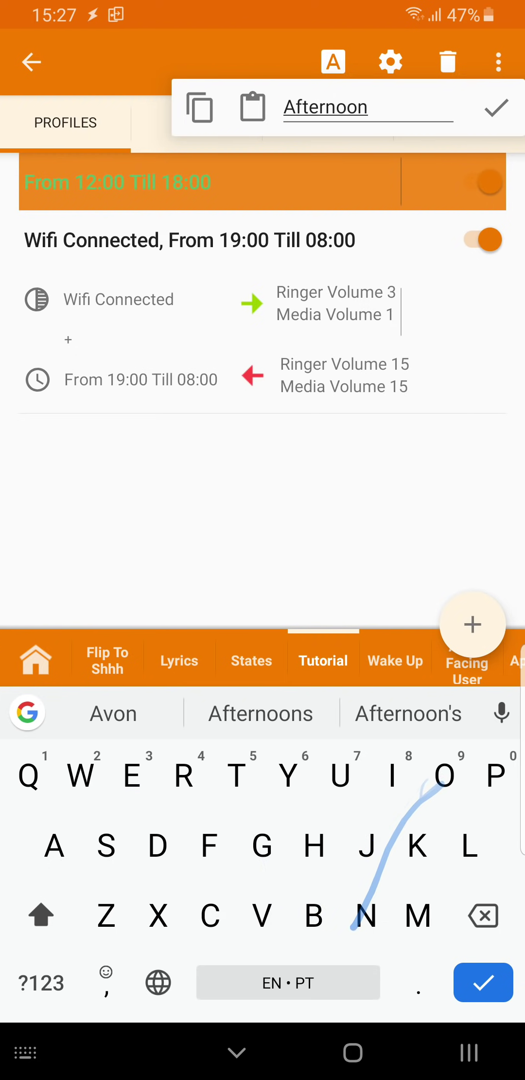
{"action": "left_click", "coordinate": [496, 108]}
{"action": "left_click", "coordinate": [392, 62]}
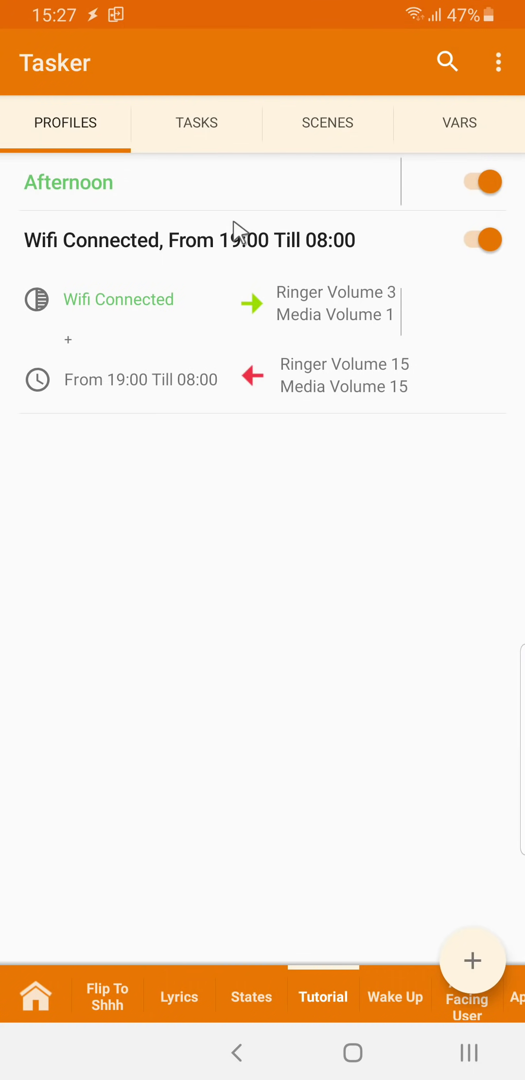
{"action": "left_click_drag", "start_coordinate": [234, 223], "coordinate": [231, 373]}
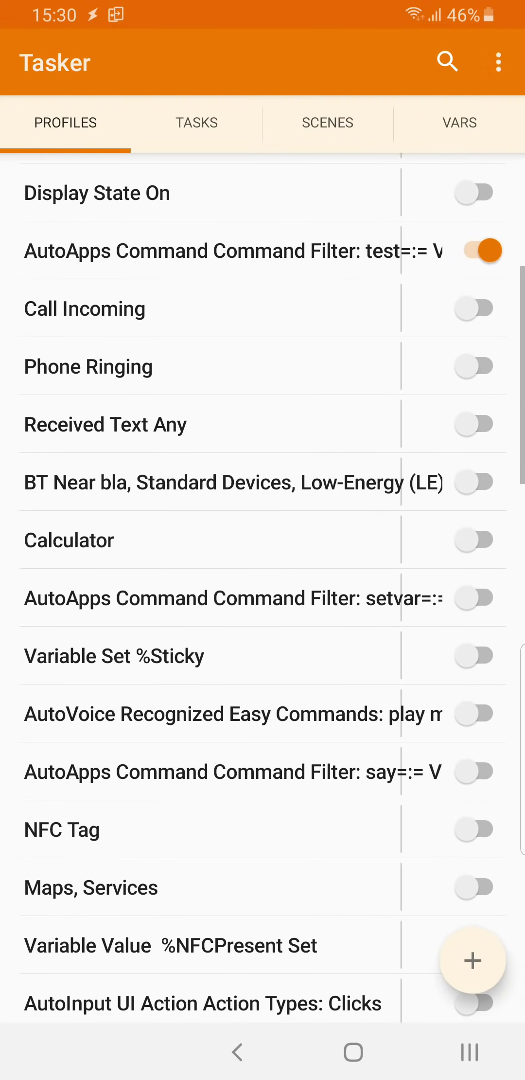
Scroll down the profiles list to browse the other, mostly disabled profiles
{"action": "scroll", "coordinate": [263, 584], "scroll_direction": "down", "scroll_amount": 1}
{"action": "scroll", "coordinate": [263, 583], "scroll_direction": "down", "scroll_amount": 1}
{"action": "scroll", "coordinate": [263, 584], "scroll_direction": "down", "scroll_amount": 1}
{"action": "scroll", "coordinate": [262, 584], "scroll_direction": "down", "scroll_amount": 1}
{"action": "scroll", "coordinate": [262, 584], "scroll_direction": "down", "scroll_amount": 1}
{"action": "scroll", "coordinate": [263, 584], "scroll_direction": "down", "scroll_amount": 1}
{"action": "scroll", "coordinate": [262, 583], "scroll_direction": "down", "scroll_amount": 1}
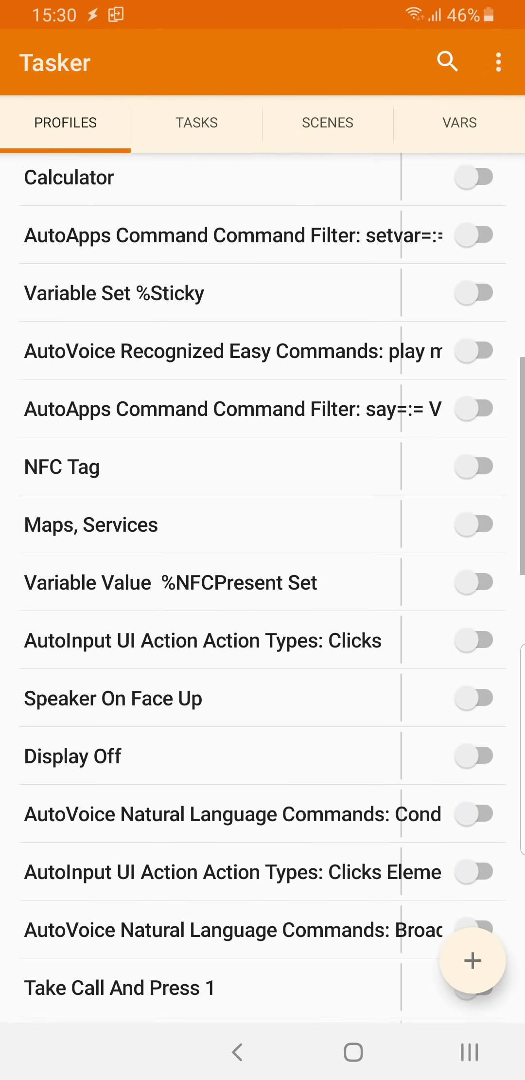